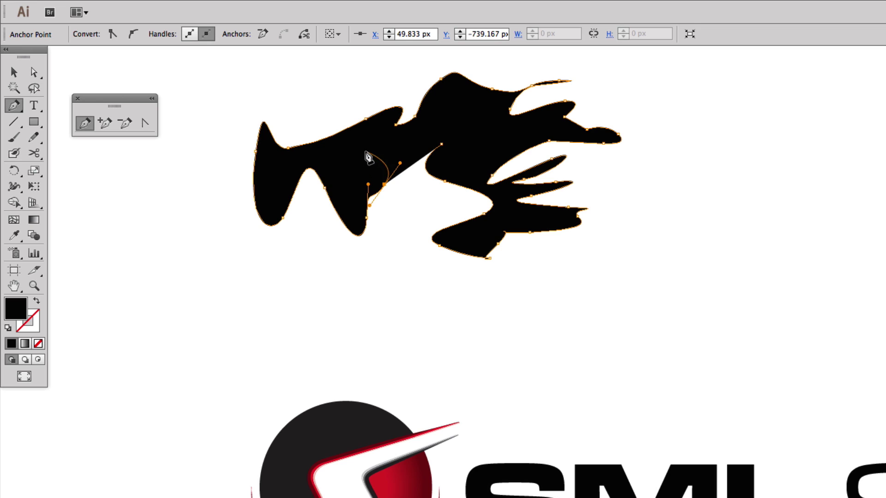
Step: Add the remaining Pen anchor points to the freeform black shape, close its path at the starting point and deselect it
drag(456, 115, 479, 139)
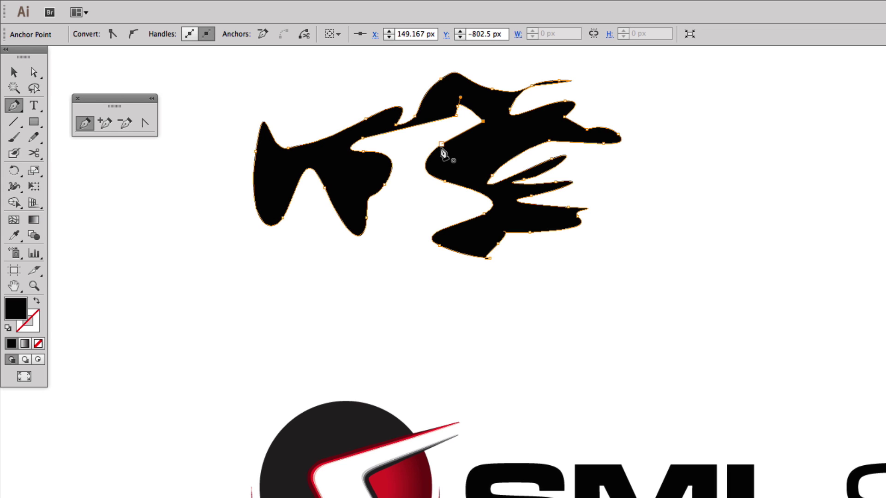
click(441, 144)
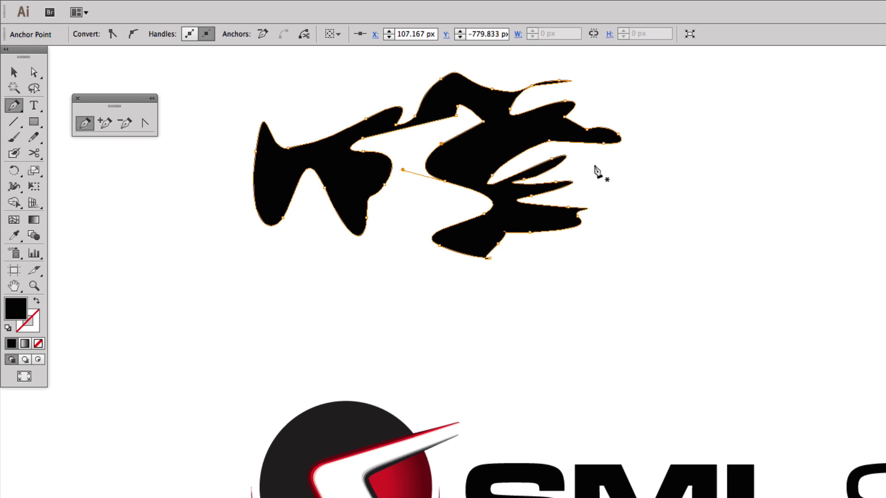
click(783, 136)
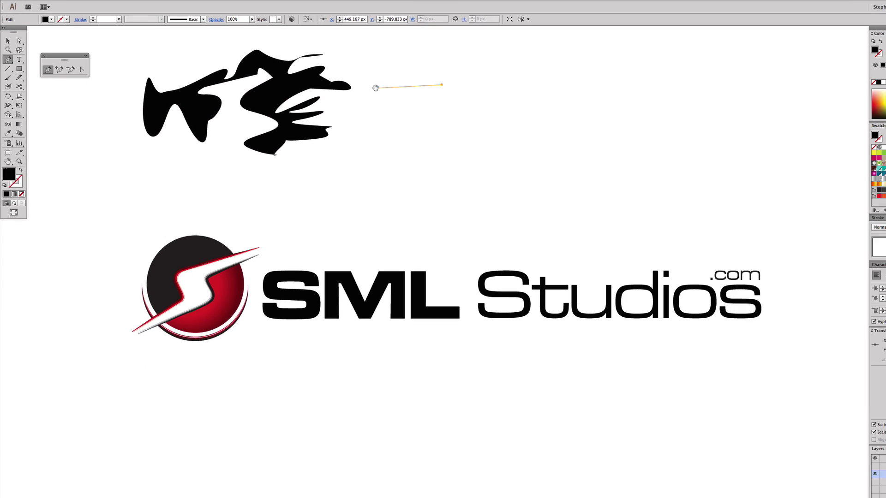
key(Escape)
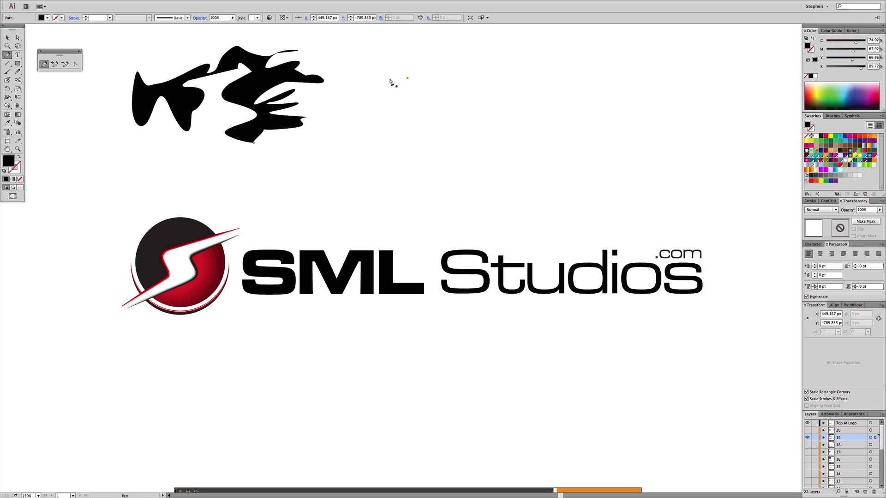
key(a)
click(374, 76)
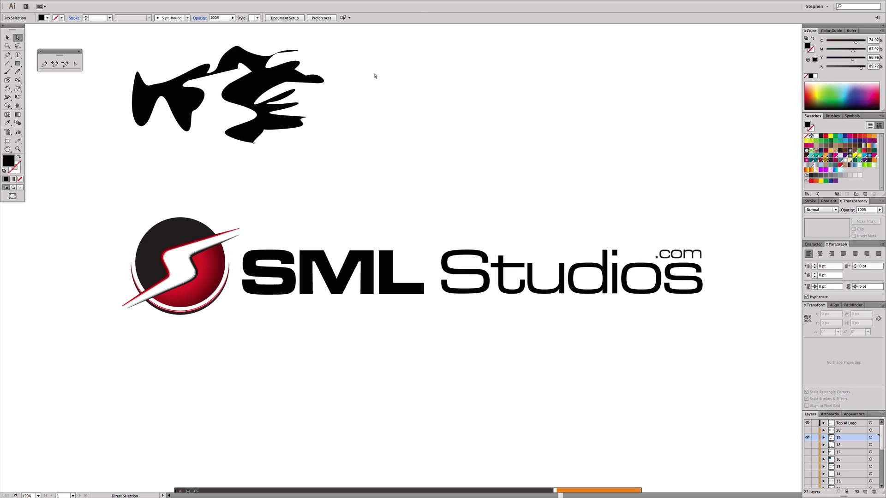
Step: Reshape the inner curve of the freeform black shape by moving one anchor point's direction handle, and deselect the shape
click(222, 104)
drag(222, 104, 264, 83)
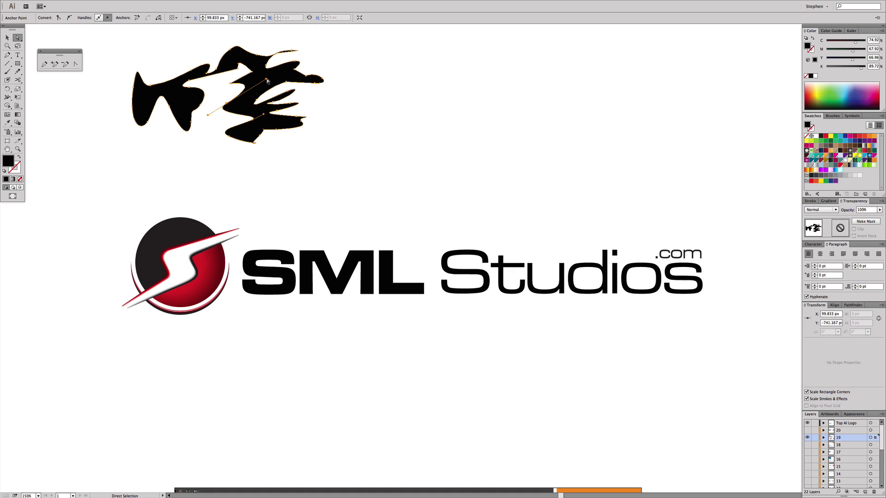
click(344, 60)
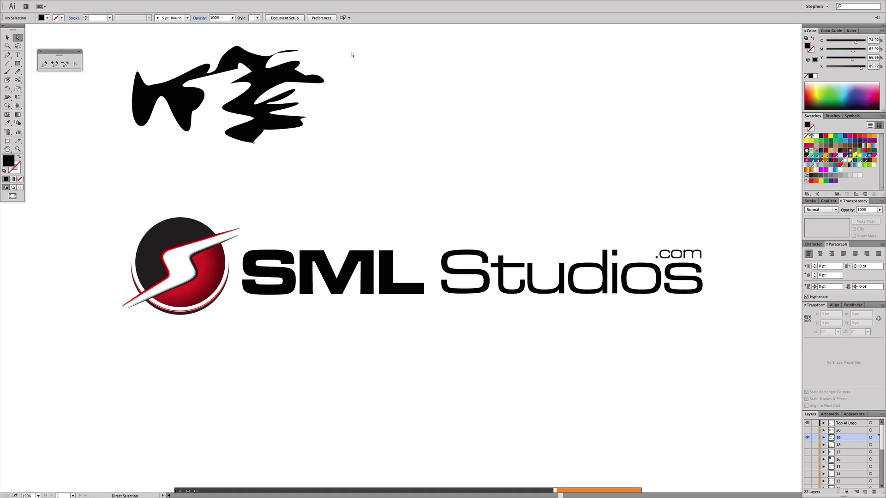
Step: Start a second Pen shape beside the freeform one with straight vertical, horizontal and diagonal segments constrained to 45-degree angles
key(p)
click(360, 55)
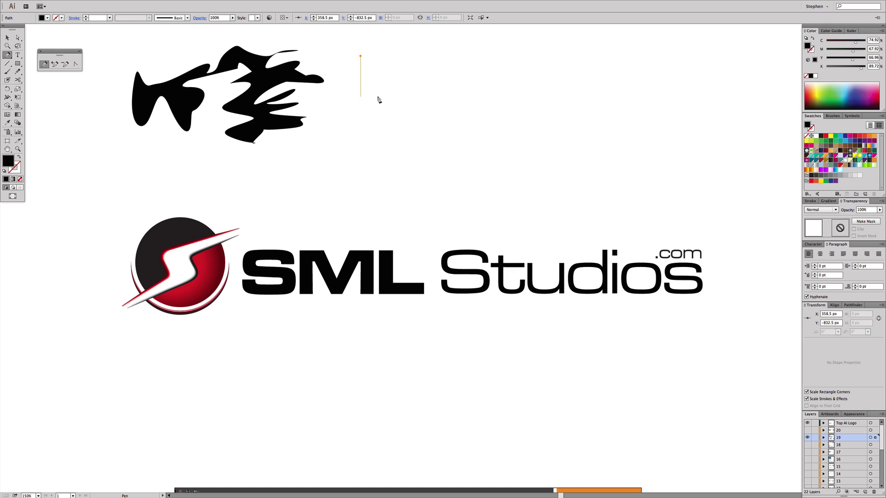
click(360, 99)
shift+click(395, 100)
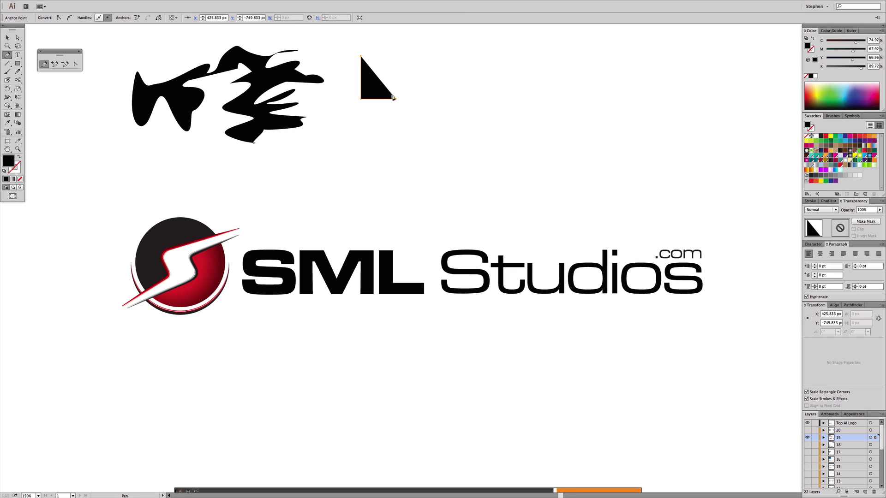
shift+click(374, 88)
shift+click(409, 86)
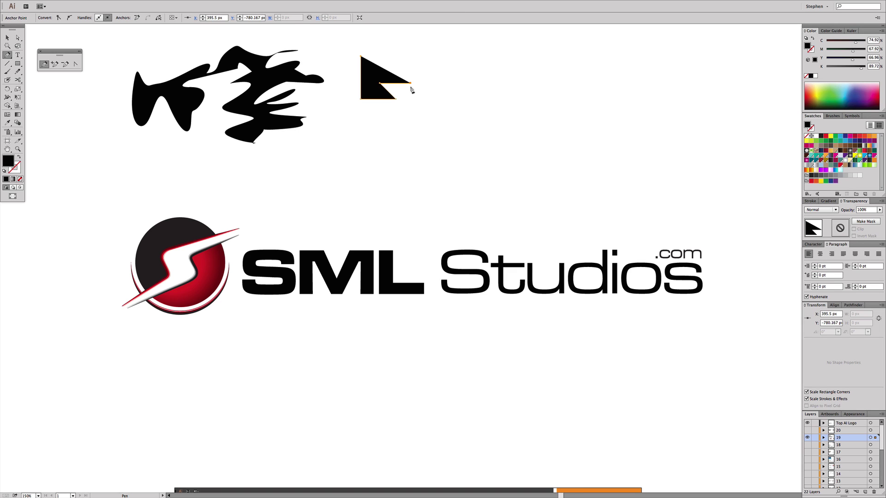
shift+click(418, 123)
Step: Continue the second shape with 45-degree curved points and straight segments, close it at its starting point and deselect it
drag(420, 126, 463, 114)
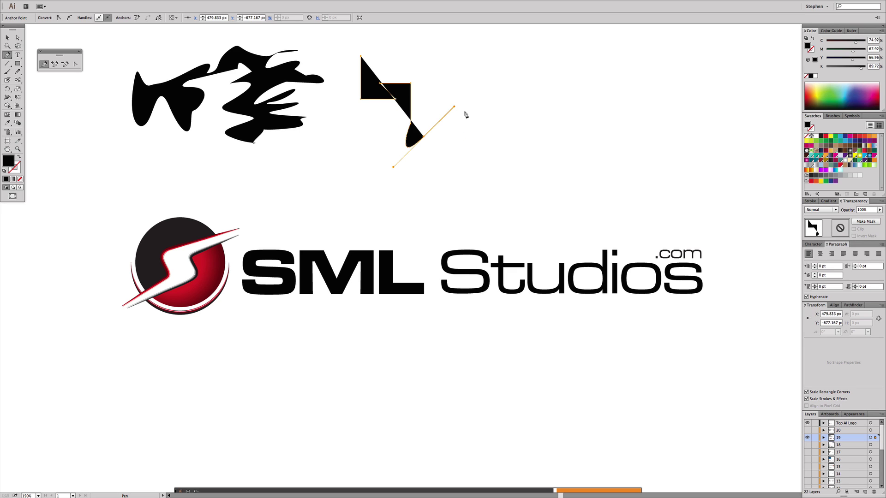
click(476, 83)
drag(445, 84, 423, 109)
mouse_move(432, 60)
mouse_down()
mouse_move(431, 86)
mouse_move(432, 61)
mouse_up()
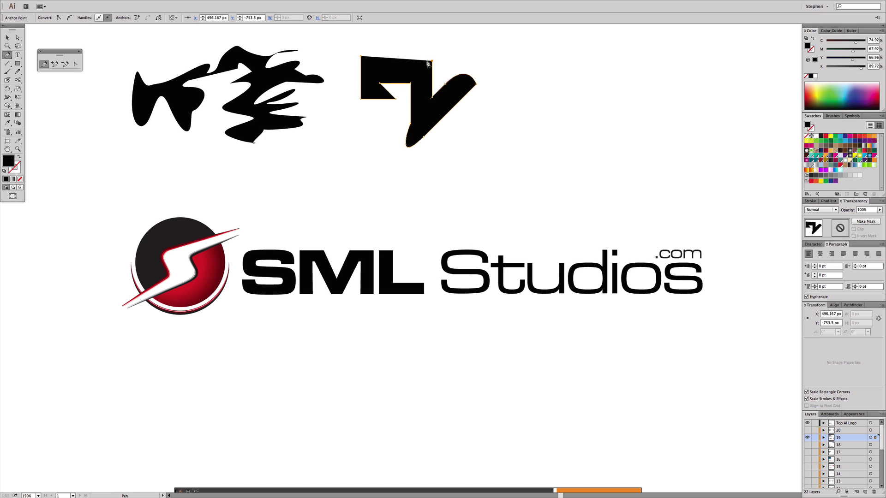
click(377, 61)
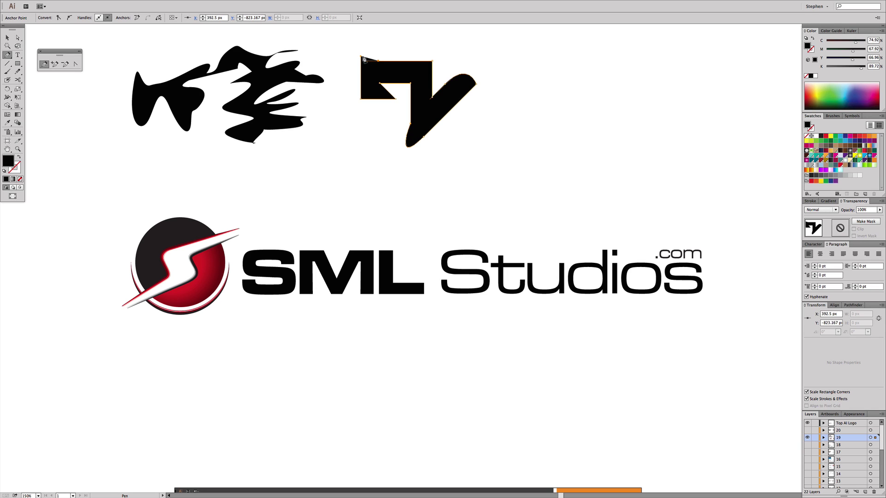
click(361, 57)
key(v)
click(504, 89)
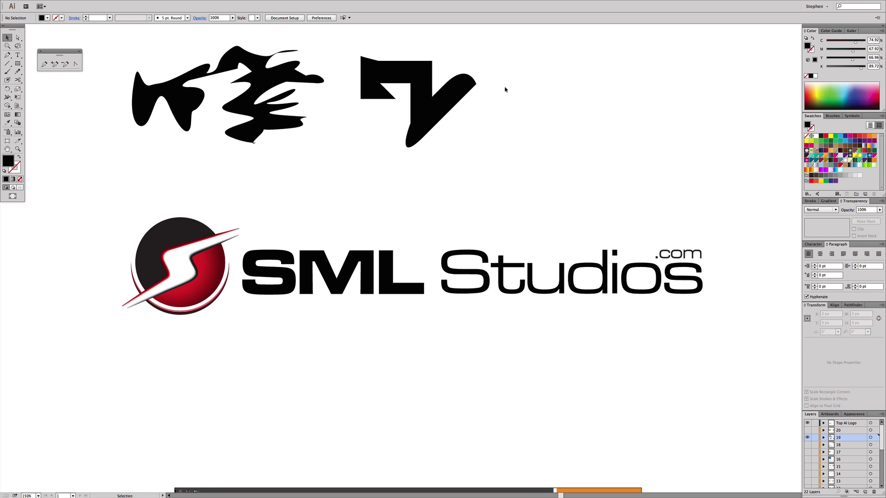
drag(471, 109, 470, 117)
drag(447, 106, 428, 106)
click(500, 110)
drag(499, 106, 498, 105)
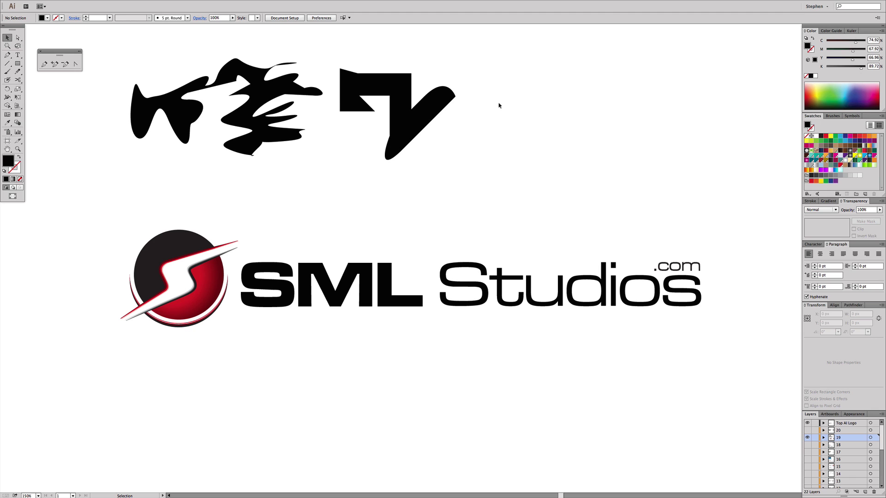
drag(494, 107, 491, 109)
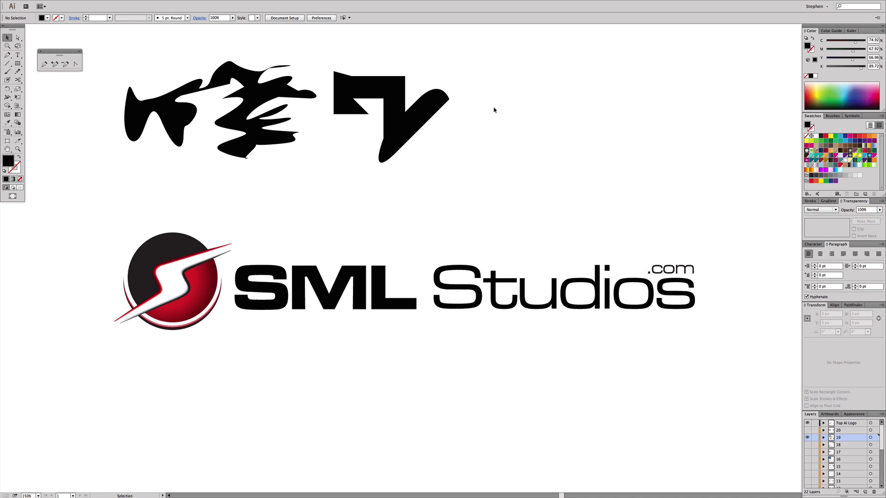
drag(409, 150, 475, 147)
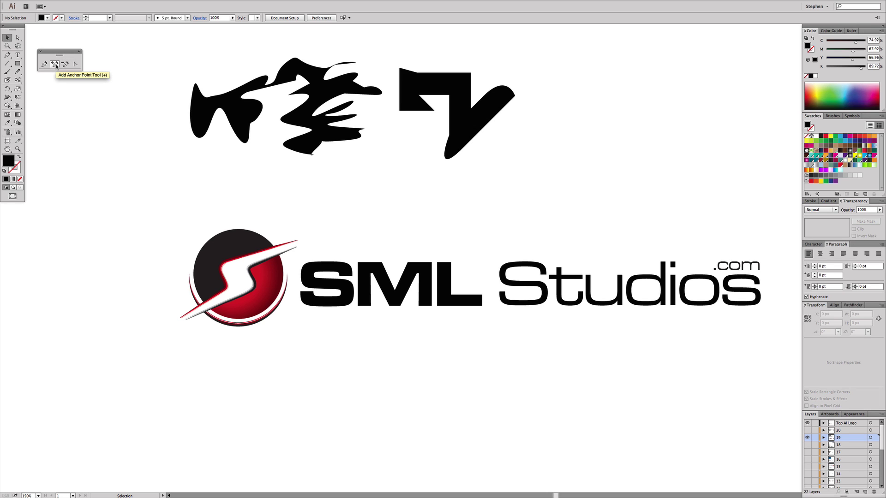
Step: Delete both black Pen-drawn shapes above the logo
click(435, 82)
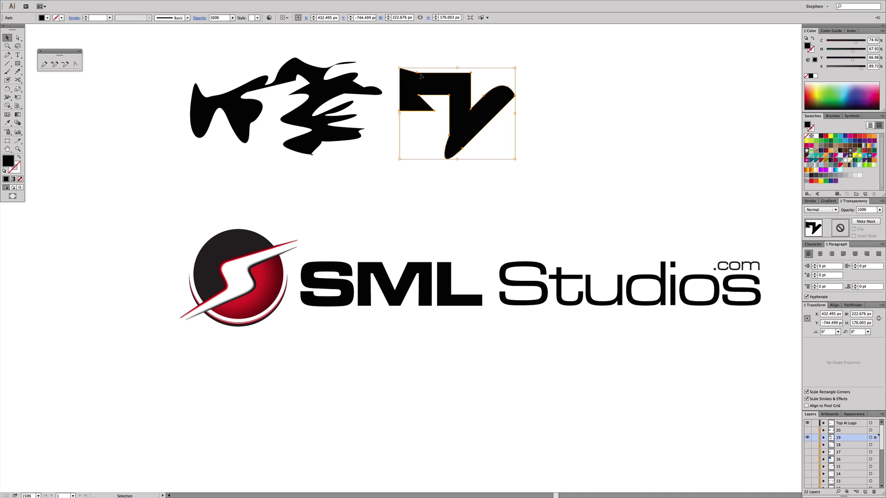
drag(569, 140, 168, 96)
key(Delete)
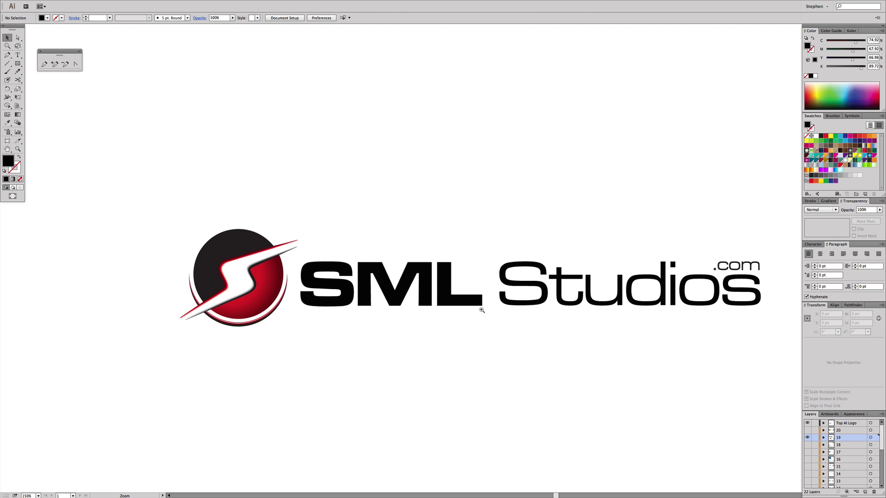
Step: Add an anchor point to the middle of the top edge of the left stem of the logo's letter M
key(super+equal)
scroll(429, 264, right, 1)
key(plus)
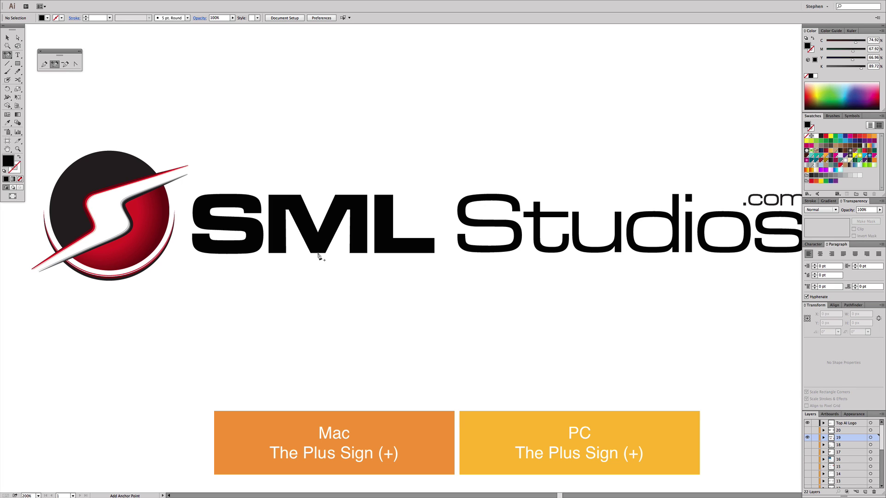
key(a)
click(297, 196)
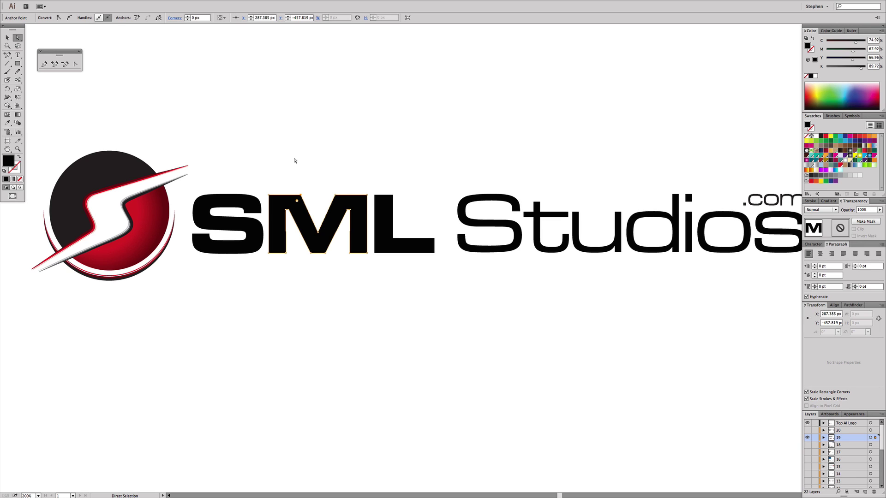
key(plus)
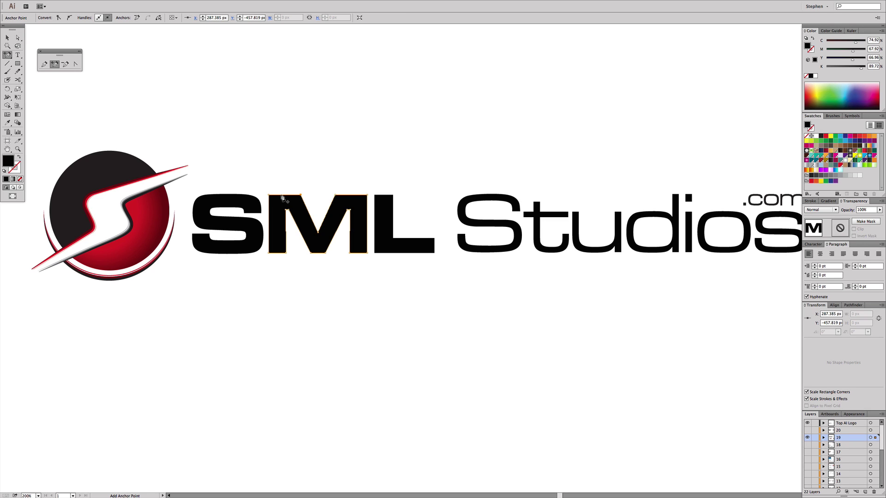
click(287, 195)
Step: Add an anchor point to the top edge of the M's right stem, trying spots off the path and dismissing the alerts
click(353, 196)
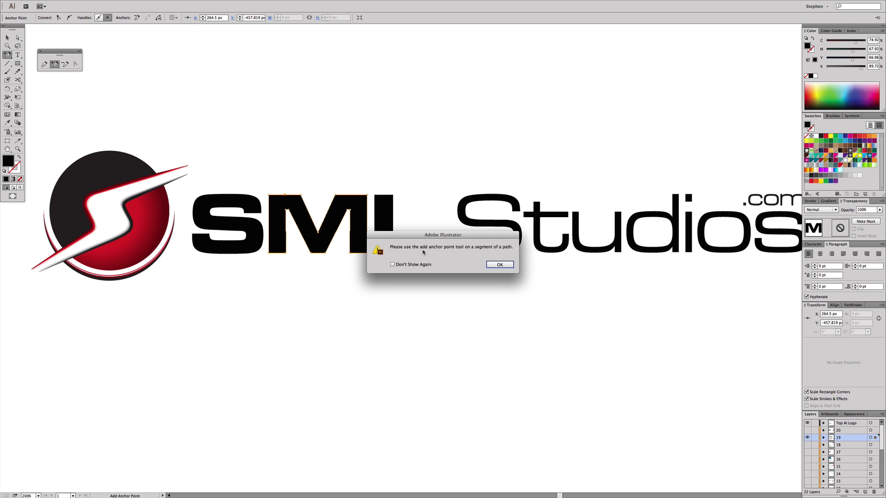
click(498, 263)
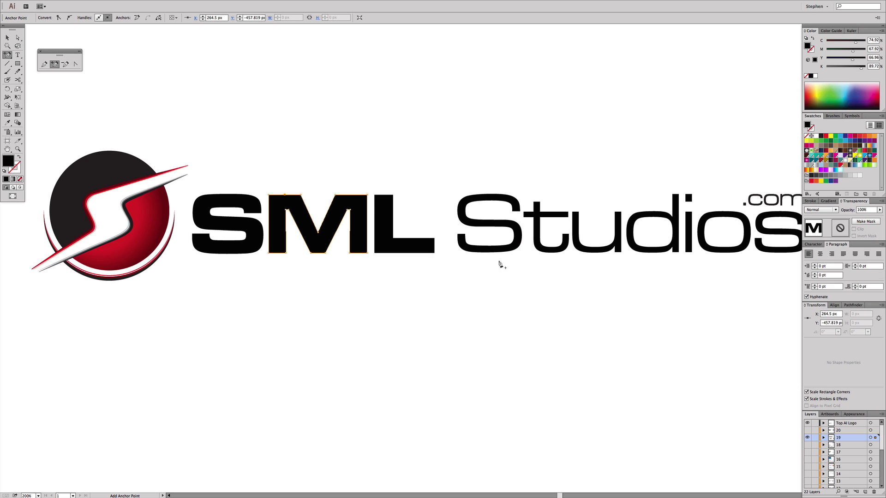
click(351, 203)
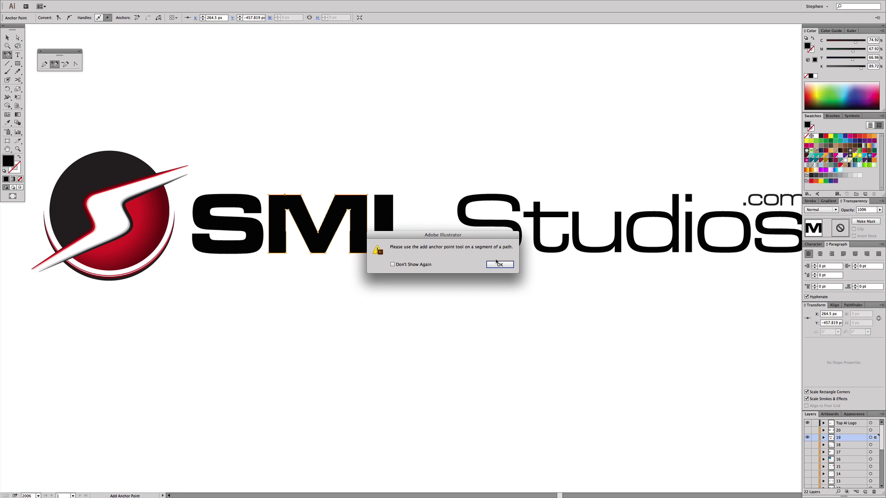
key(Return)
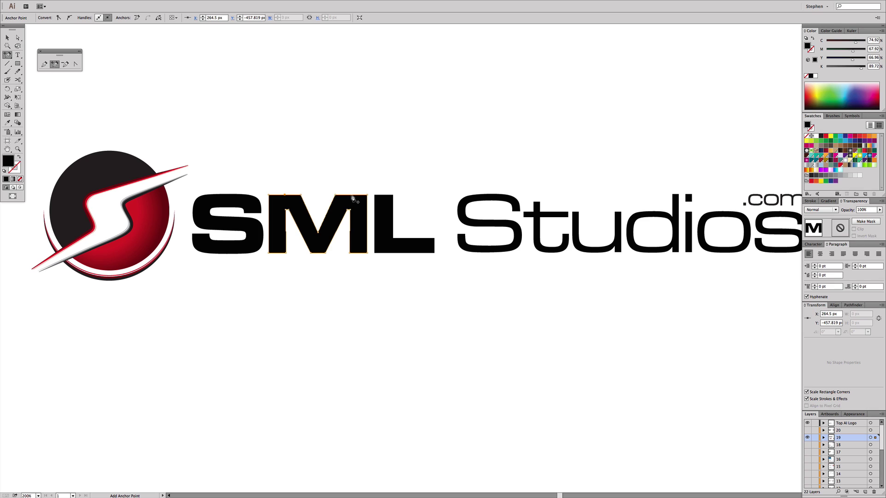
click(355, 169)
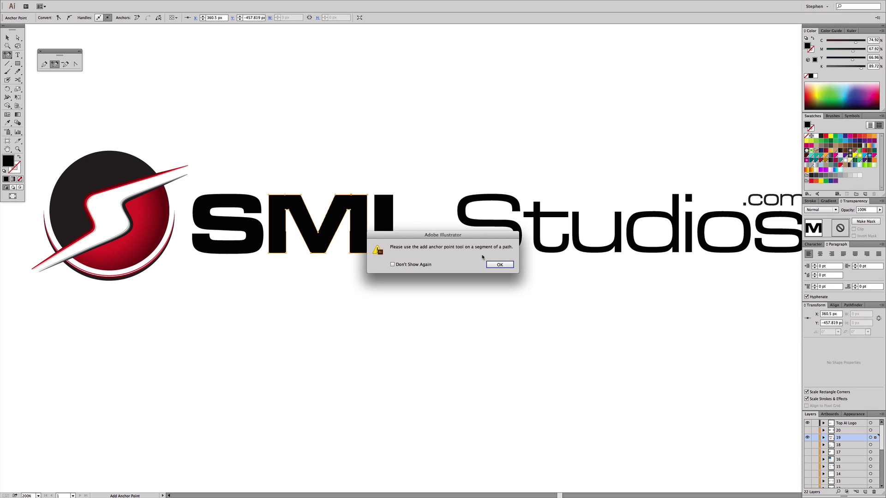
click(499, 264)
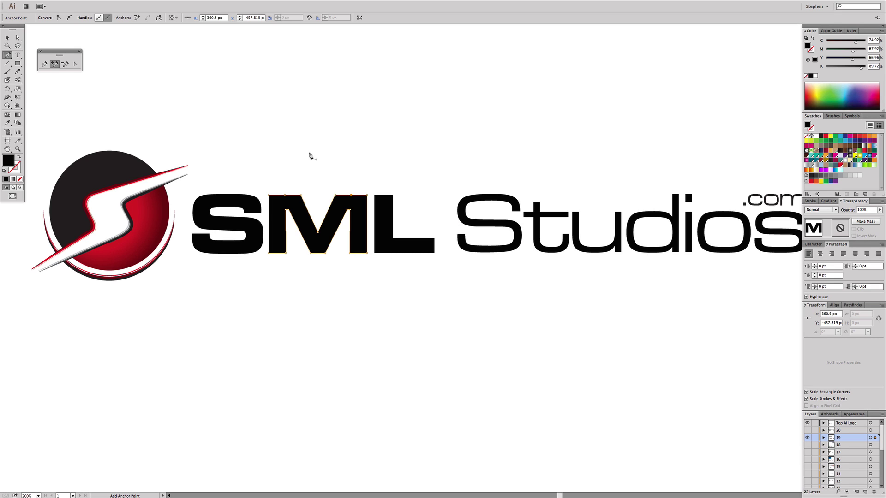
Step: Try moving the two new top anchor points of the M together to stretch it into spikes, and undo each move
key(a)
click(280, 171)
drag(279, 170, 290, 206)
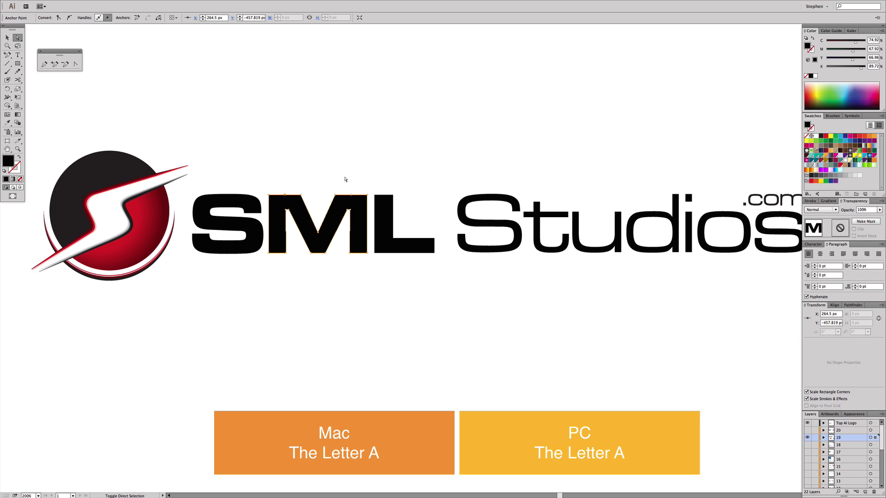
shift+click(352, 195)
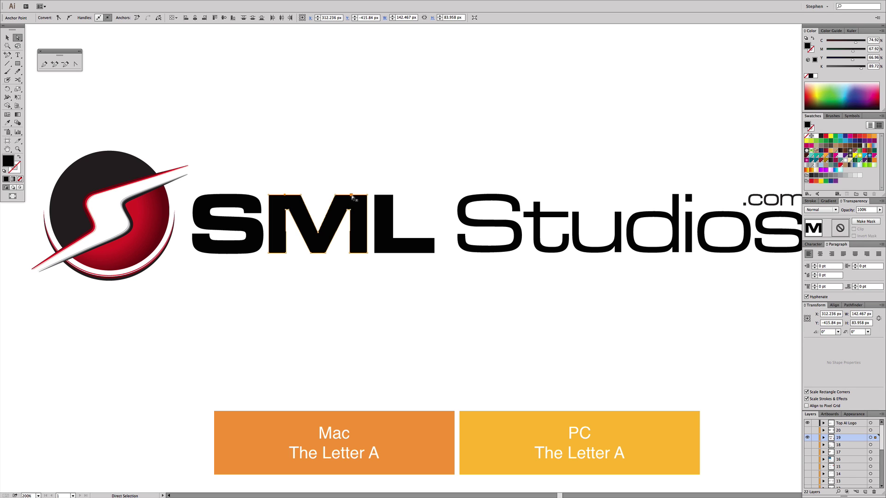
drag(351, 196, 352, 106)
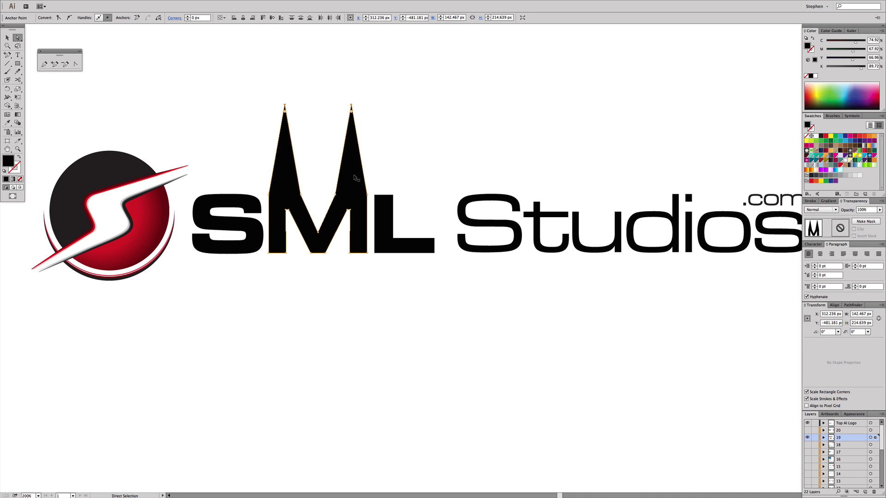
key(super+z)
drag(352, 195, 368, 184)
key(super+z)
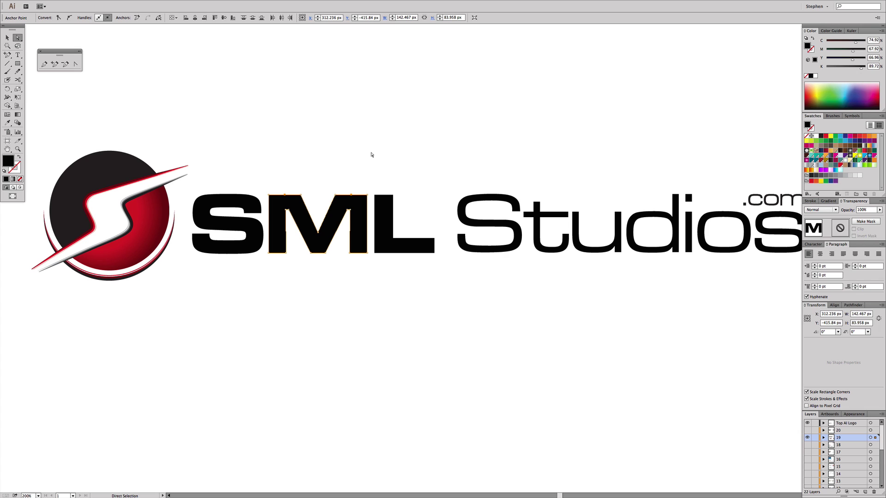
Step: Postpone the iCloud account alert and add an anchor point to the middle of the M's bottom centre edge
click(342, 255)
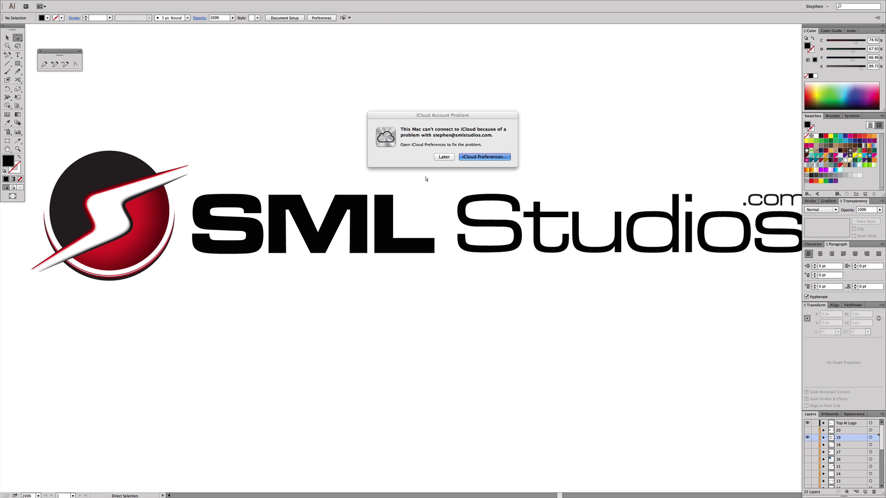
click(444, 156)
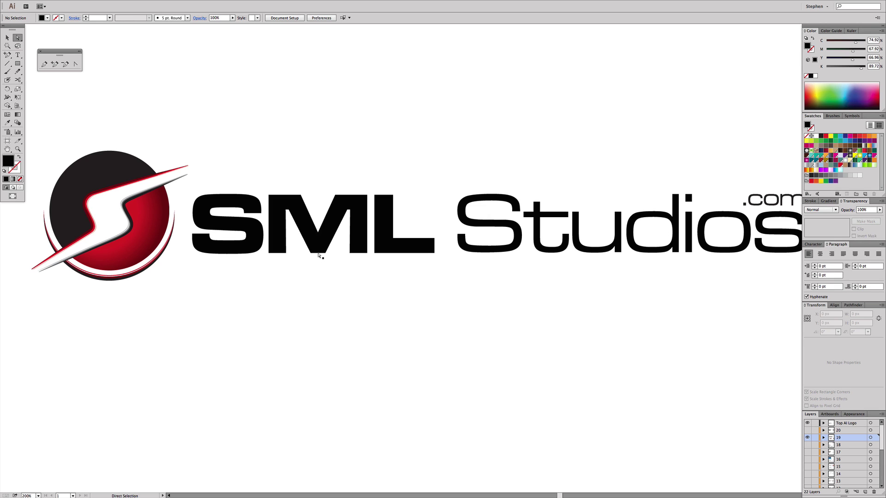
key(plus)
click(318, 253)
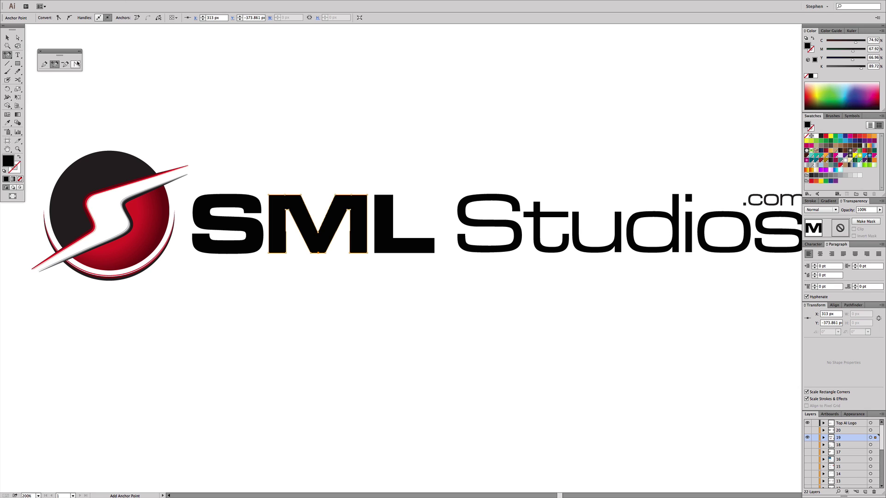
Step: Try deleting anchor points from the M's bottom centre edge and both stems' inner bottom corners, and undo the stem deletions
click(67, 64)
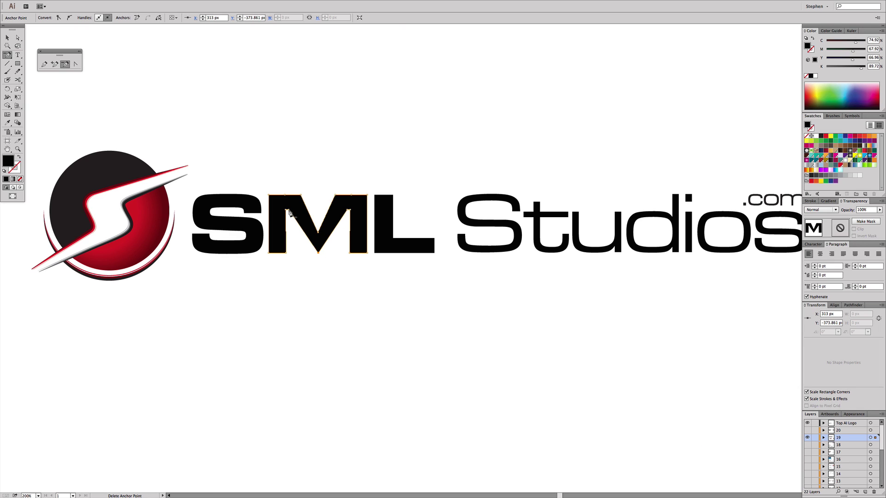
click(348, 212)
key(Return)
click(348, 212)
click(350, 253)
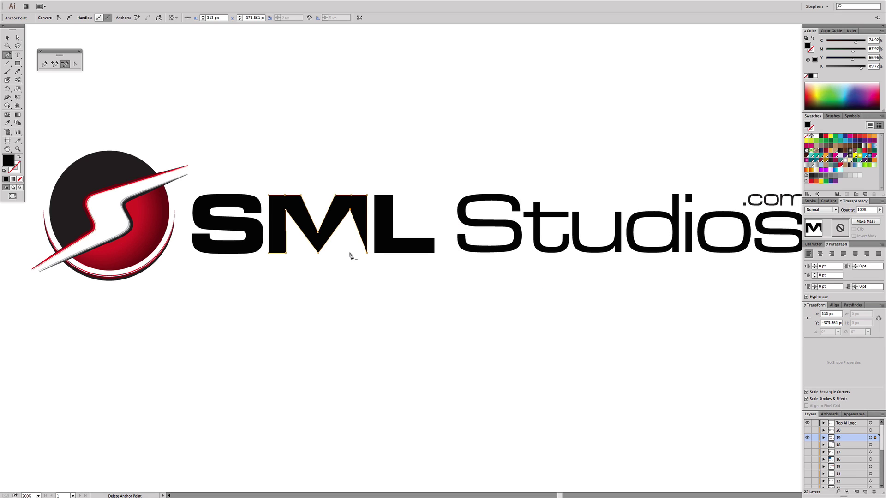
click(285, 253)
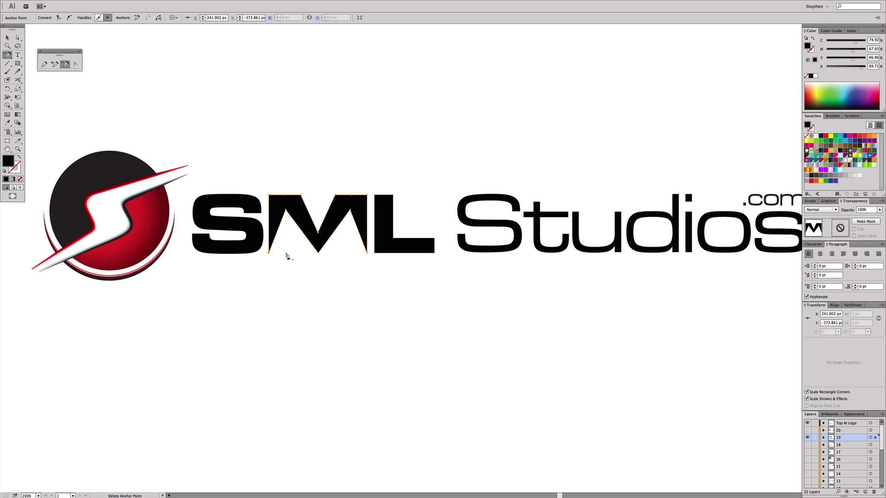
key(super+z)
key(super+z)
Step: Try moving the inner bottom anchor point of the M's right stem onto the stem's outer bottom corner
key(a)
click(335, 160)
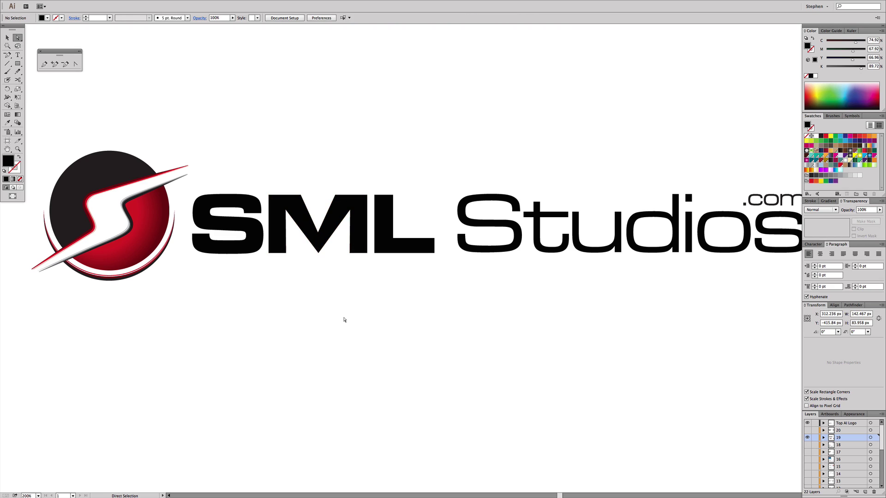
drag(337, 298, 367, 254)
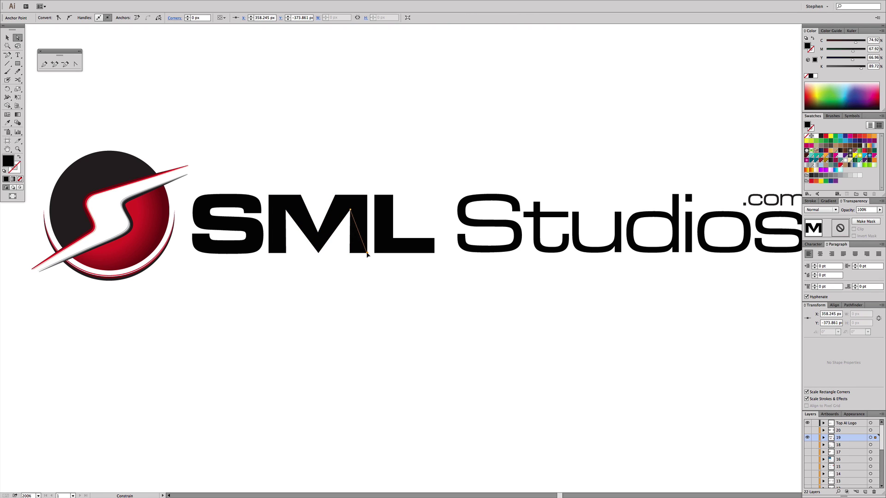
key(super+z)
click(367, 270)
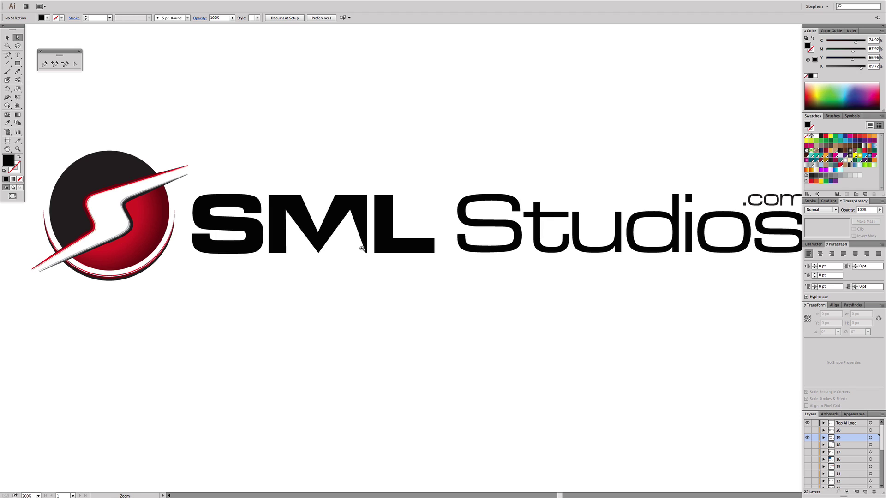
drag(356, 247, 392, 262)
drag(277, 278, 362, 287)
key(super+z)
key(super+shift+a)
scroll(397, 217, down, 8)
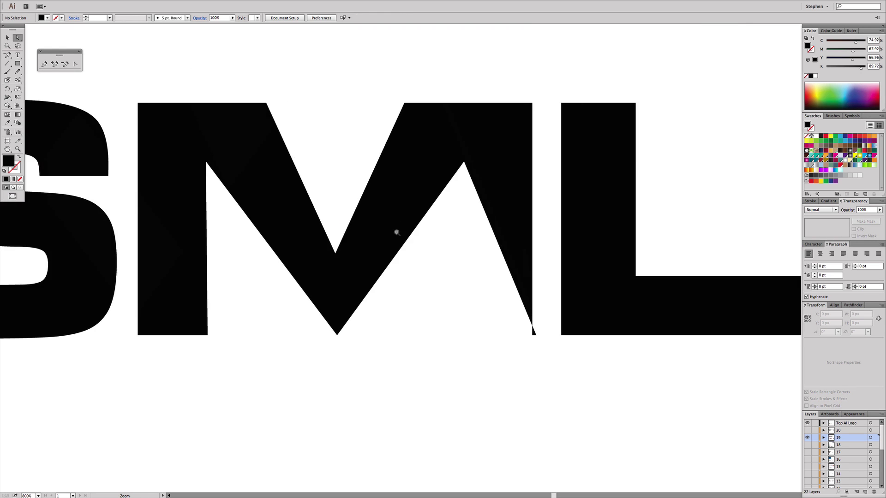
Step: Undo the moves of the right stem's inner bottom anchor point and deselect the M
key(super+z)
key(super+z)
key(super+shift+a)
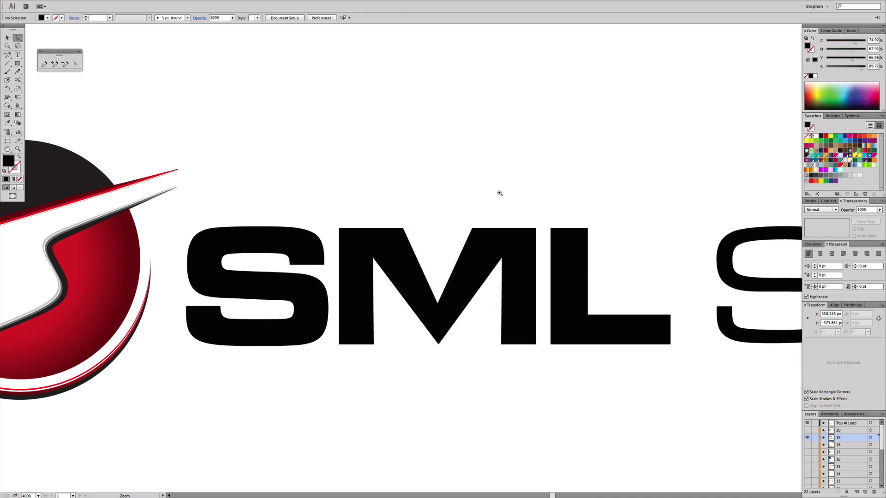
scroll(498, 194, down, 1)
Step: Try duplicating the logo above the original, and undo both the copy and the earlier deletions on the M's bottom centre edge
drag(328, 188, 319, 153)
drag(340, 190, 335, 183)
click(6, 38)
click(323, 282)
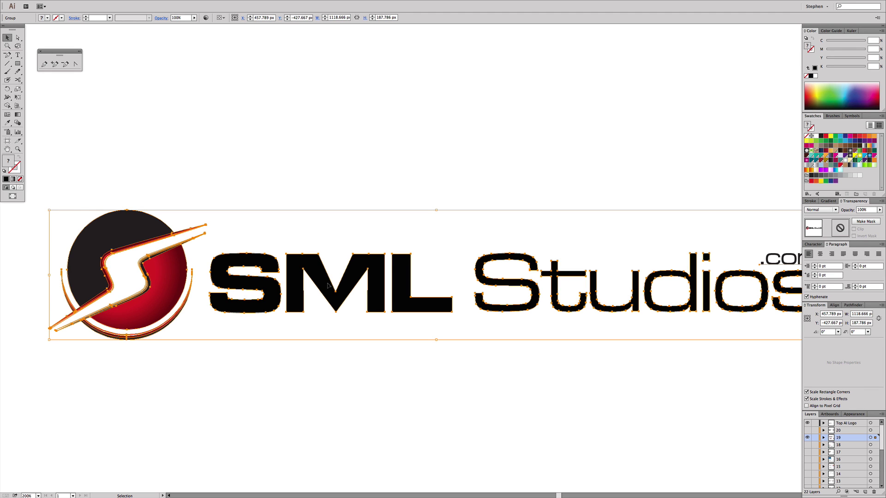
drag(325, 289, 311, 125)
click(340, 215)
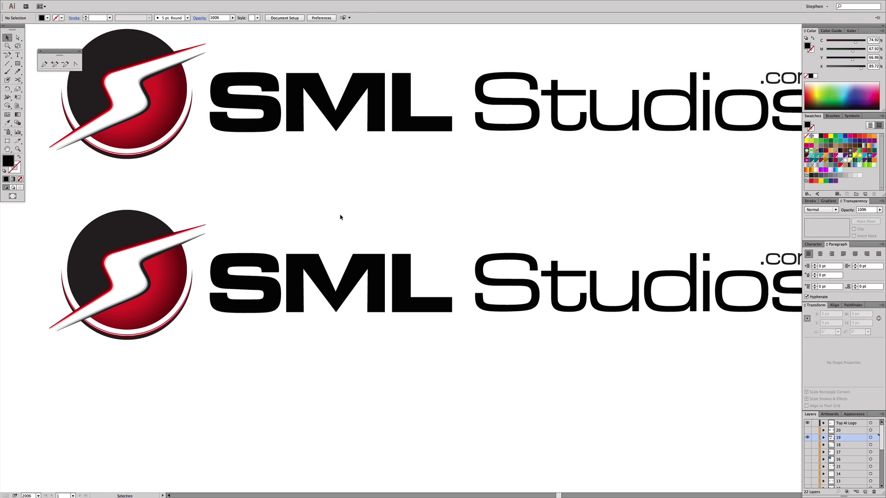
key(super+z)
key(super+z)
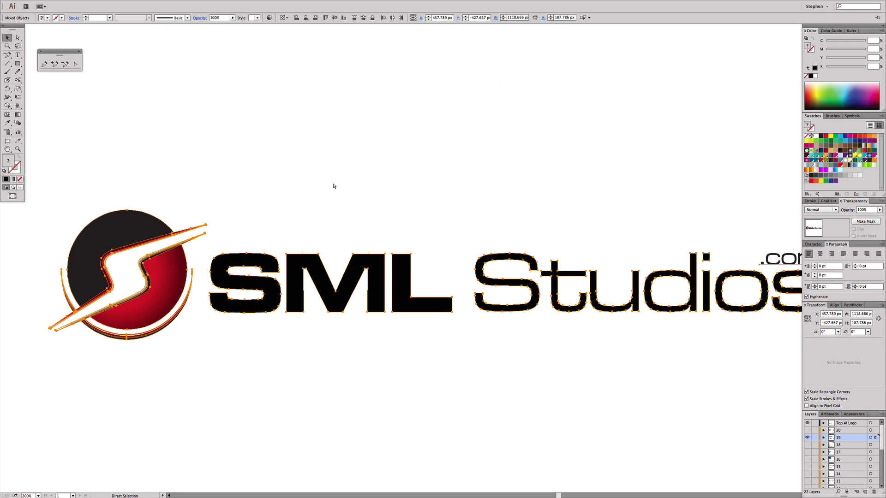
key(super+shift+z)
key(super+z)
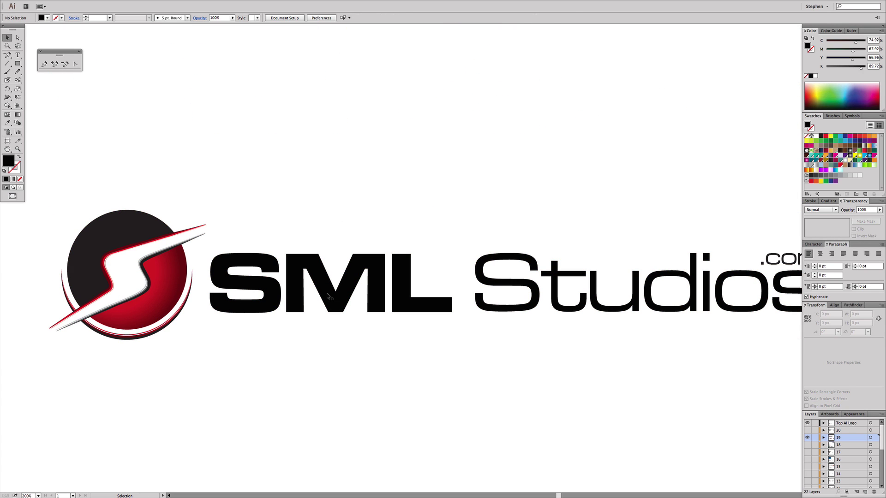
Step: Duplicate the whole logo directly above the original and deselect it
click(329, 308)
drag(330, 309, 330, 144)
click(340, 213)
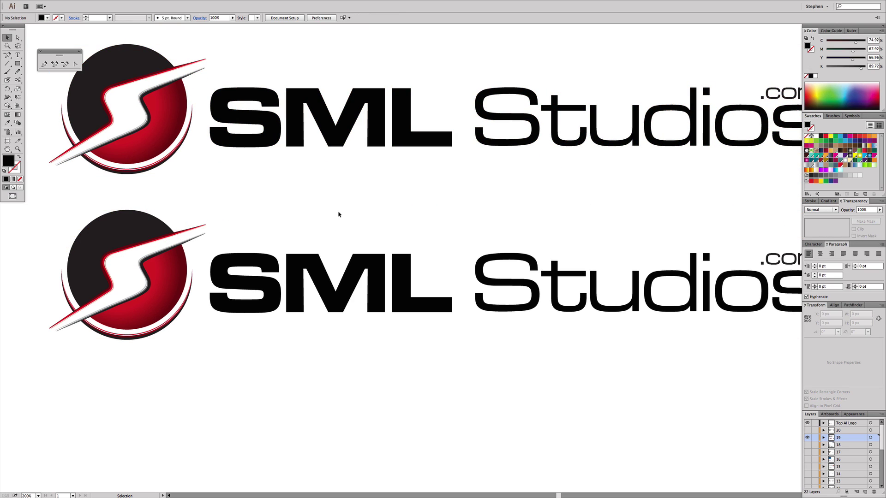
Step: Delete the inner bottom corner anchor points of both stems on the lower logo's M, dismissing the alert for off-point attempts
key(minus)
click(311, 274)
click(304, 315)
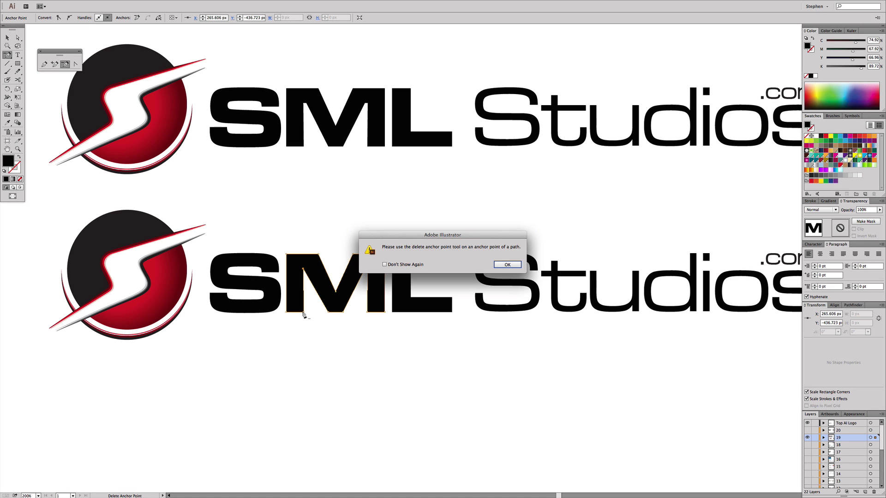
key(Return)
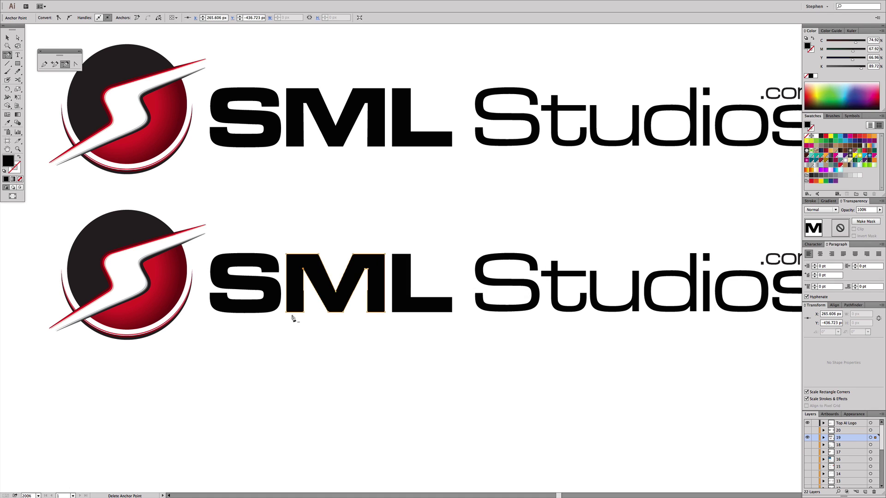
click(303, 313)
click(367, 312)
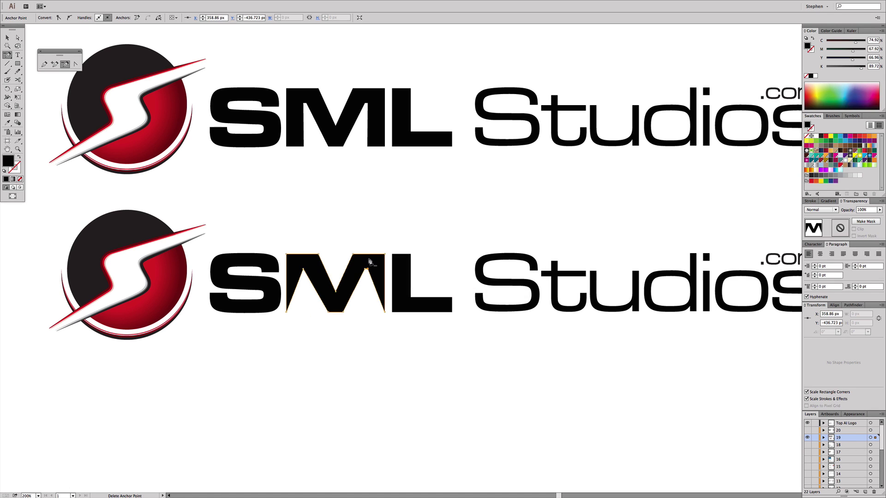
click(368, 269)
Step: Delete the lower logo with the altered M, keeping only the intact copy above
key(a)
click(332, 219)
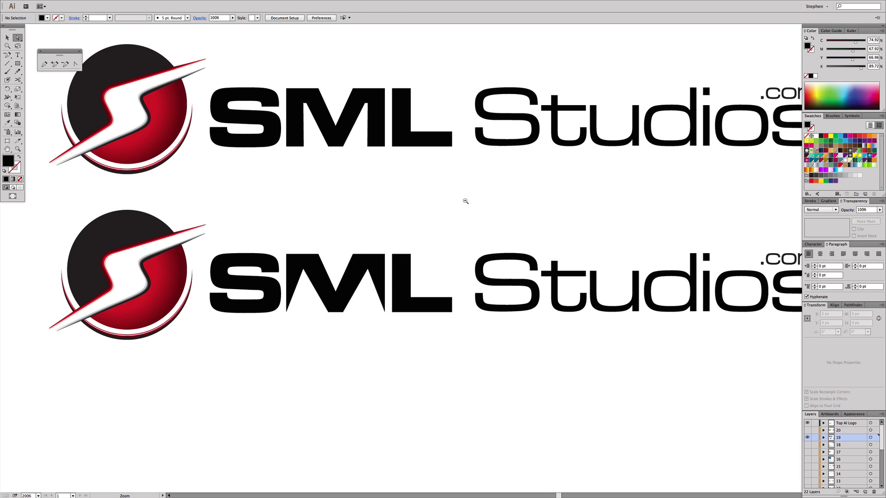
key(super+minus)
key(v)
click(379, 324)
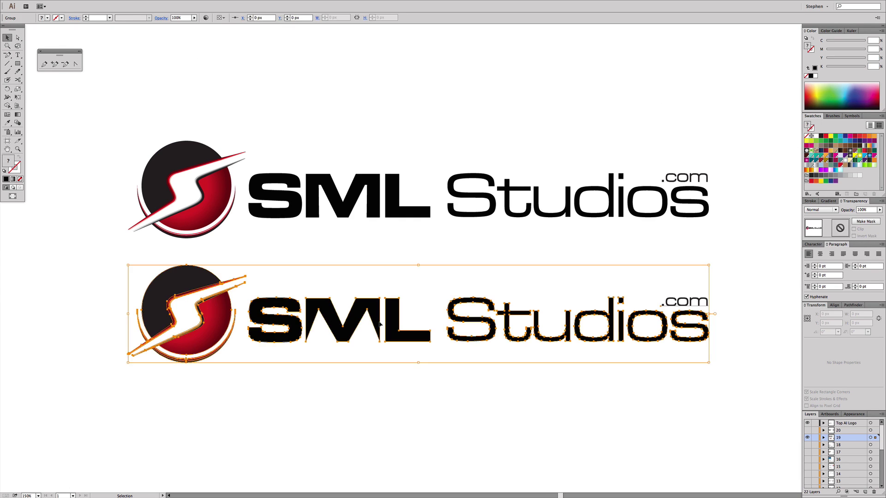
key(Delete)
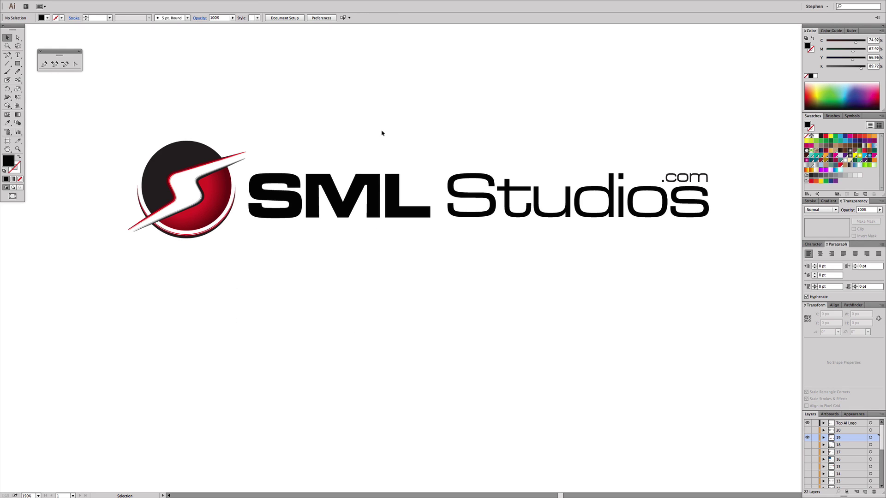
Step: Use the Anchor Point tool to convert the lowest corner of the M's V-shaped notch into a smooth curve with horizontal handles
key(super+equal)
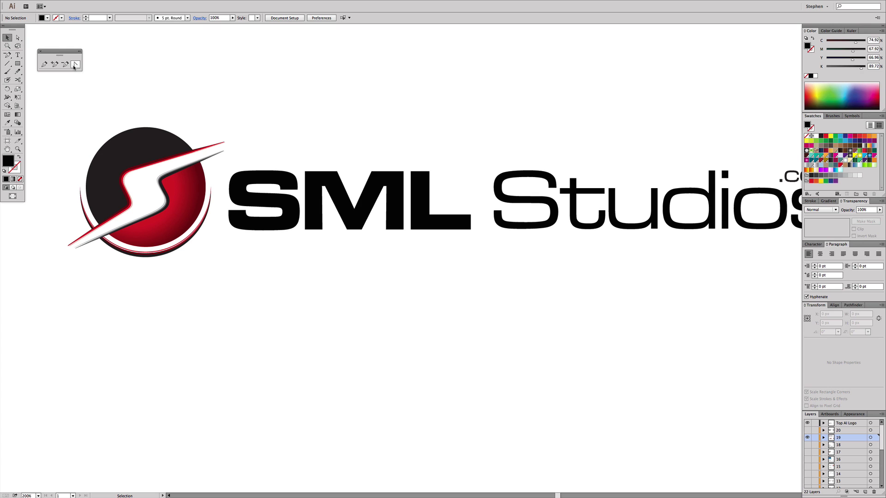
click(74, 66)
scroll(356, 187, down, 1)
super+click(363, 225)
super+click(364, 200)
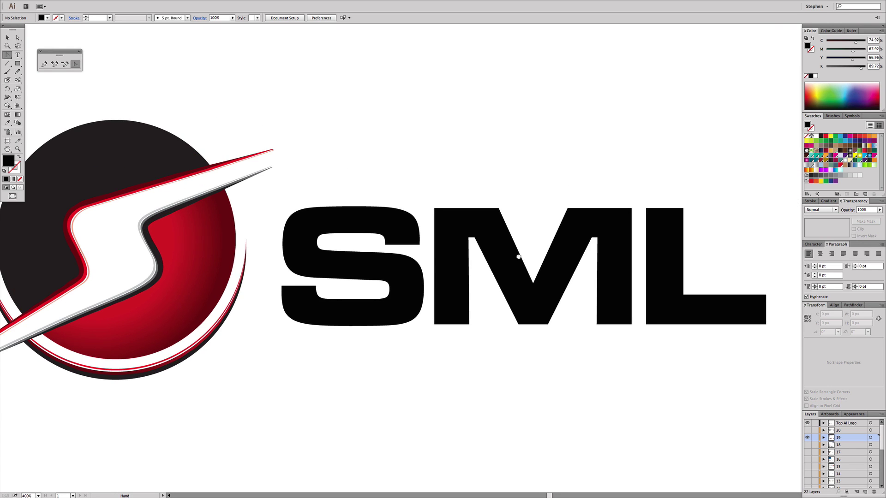
drag(522, 260, 498, 247)
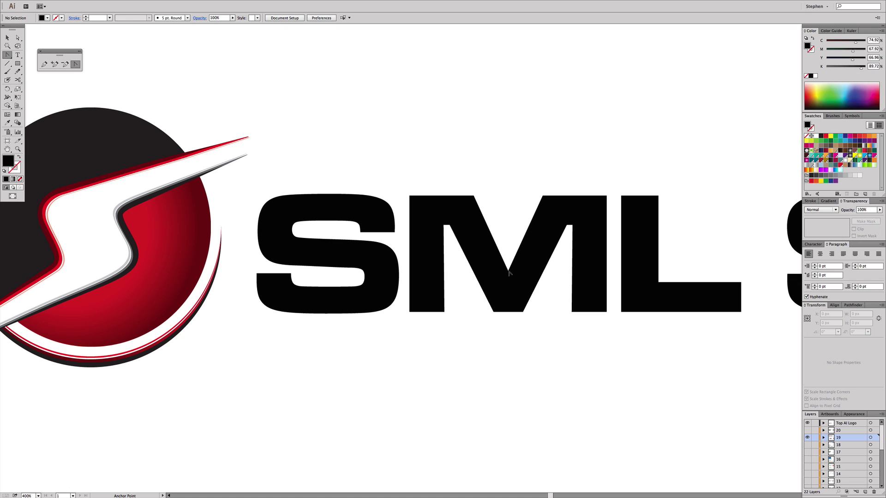
drag(508, 271, 536, 263)
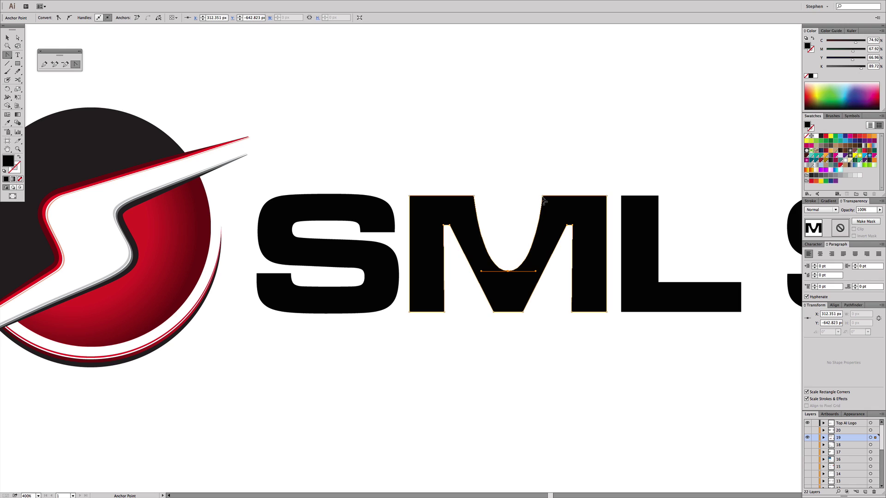
Step: Convert the upper right corner of the M's notch into a curve and select the notch's upper left corner anchor
mouse_move(545, 200)
mouse_down()
mouse_move(539, 193)
mouse_move(527, 212)
mouse_move(538, 200)
mouse_up()
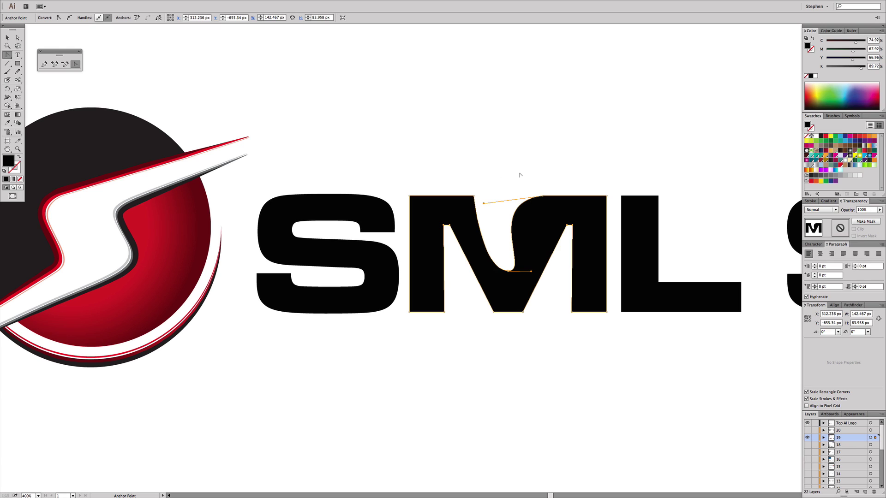
key(a)
click(476, 199)
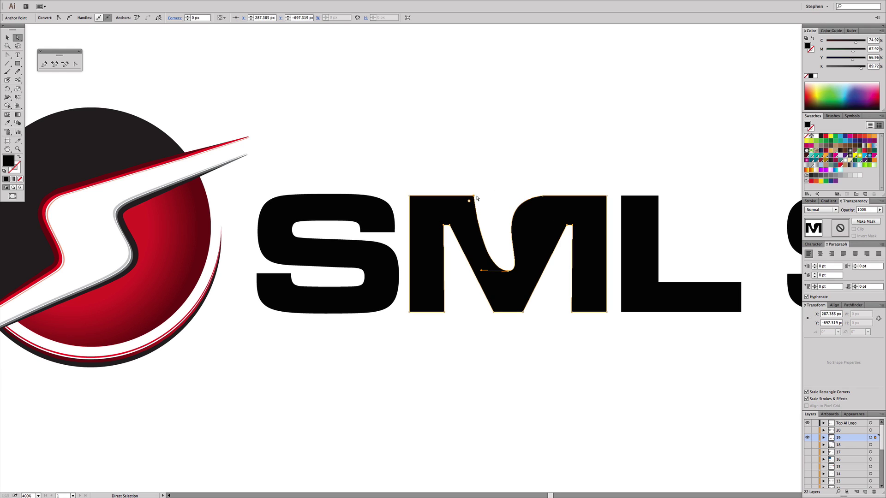
click(474, 201)
Step: Pull long direction handles from the notch's upper right anchor toward the L with the Anchor Point tool, and deselect the M
click(76, 64)
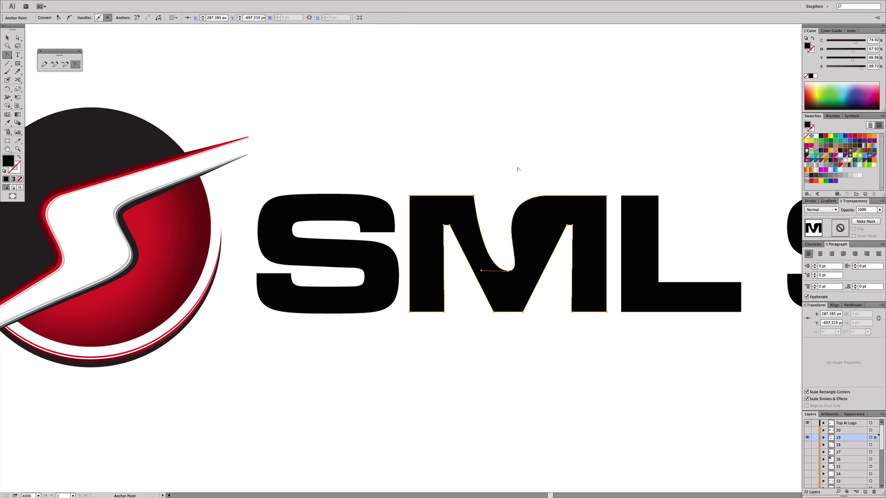
drag(543, 197, 649, 194)
key(a)
click(616, 151)
alt+super+click(541, 229)
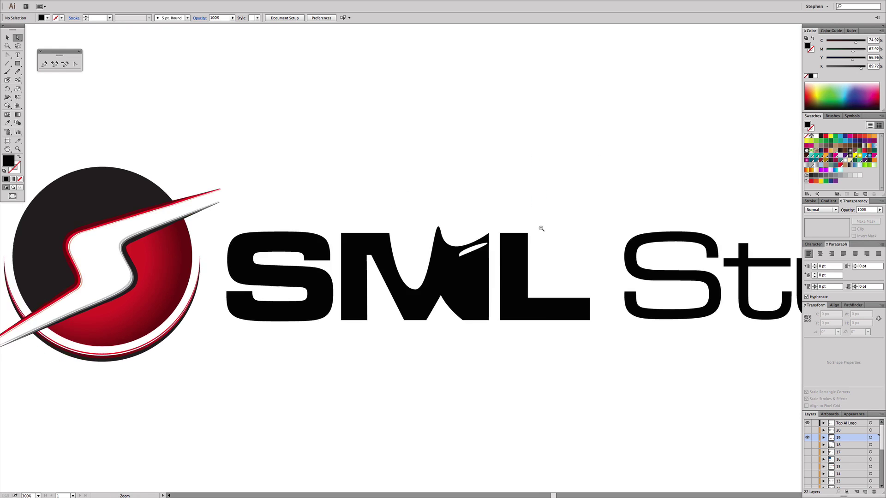
alt+super+click(542, 229)
drag(464, 250, 480, 253)
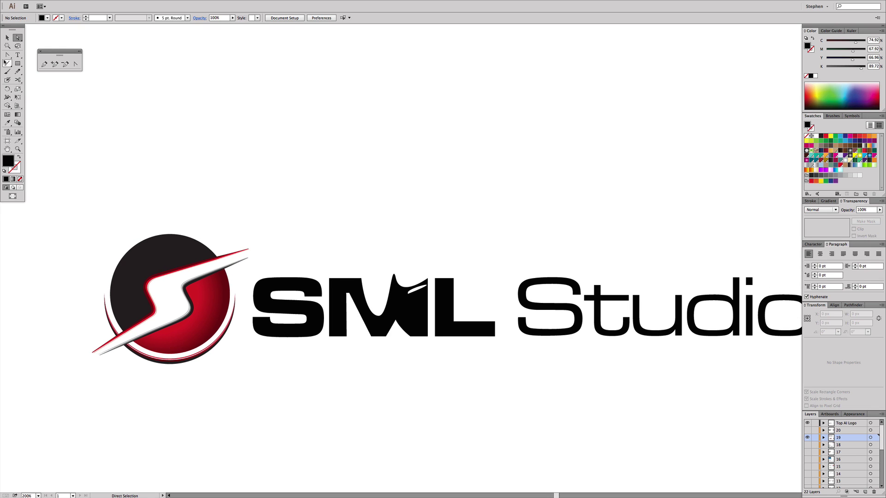
Step: Add an anchor point to the middle of the L's top edge and raise it to about Y -808 px as a tall spike
click(54, 65)
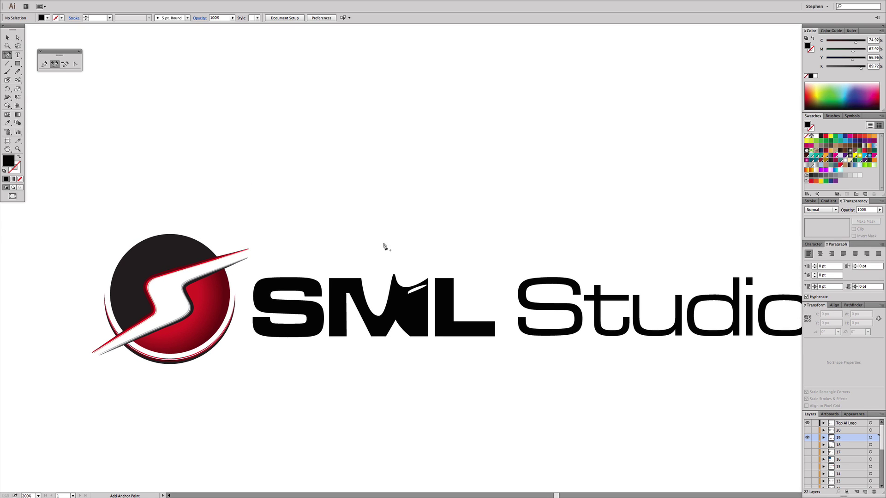
click(444, 279)
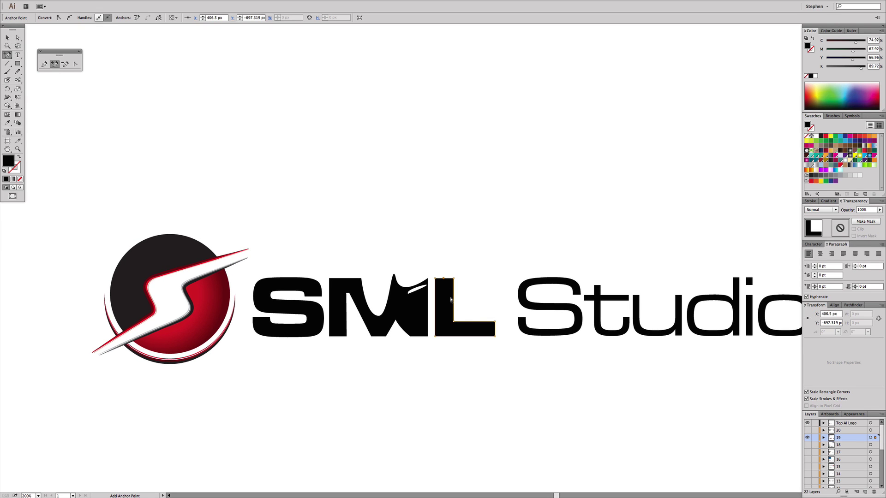
key(super+shift+a)
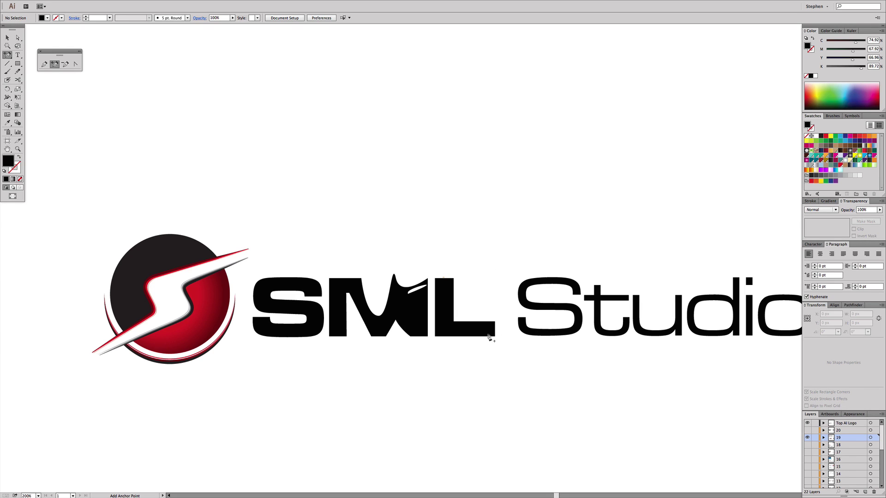
click(444, 279)
key(a)
drag(444, 279, 443, 201)
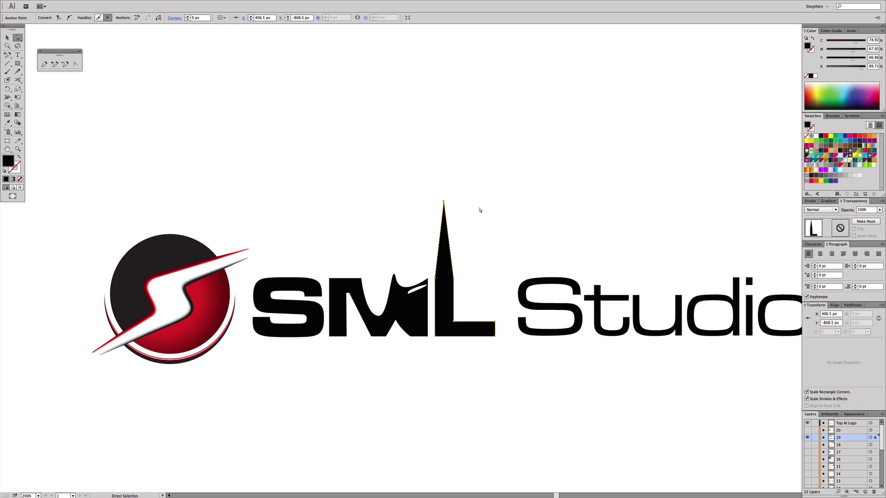
Step: Move the upper right corner of the L's stem inward and down to about X 404 px, Y -655 px, and deselect it
click(459, 257)
drag(453, 279, 443, 309)
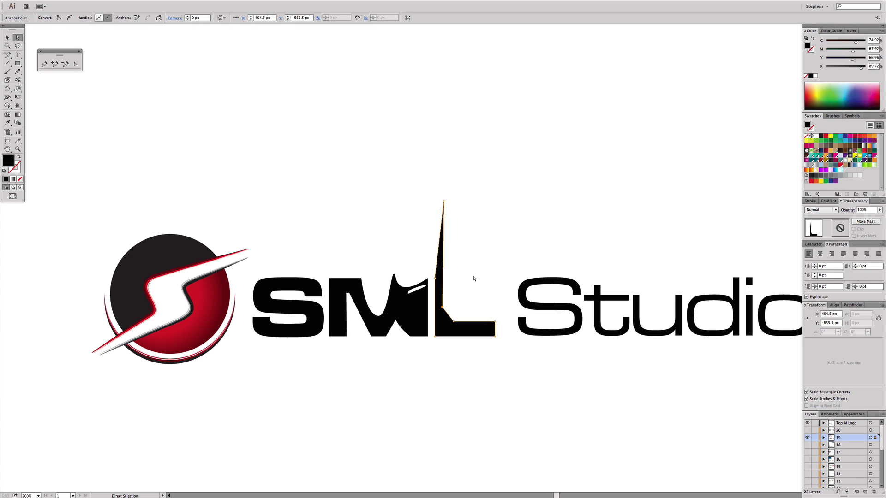
click(461, 234)
Step: View the whole edited logo and examine the #19 Pen Tool title artwork below it
key(ctrl+minus)
key(ctrl+minus)
key(ctrl+minus)
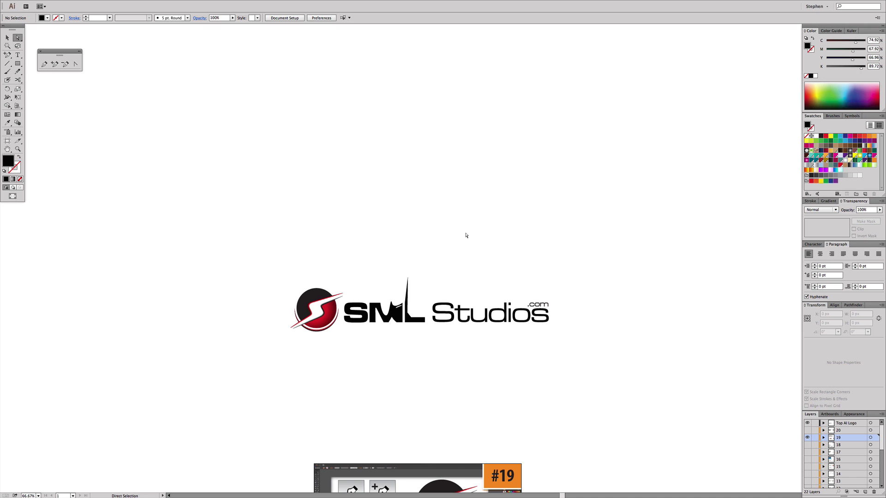
key(z)
click(419, 364)
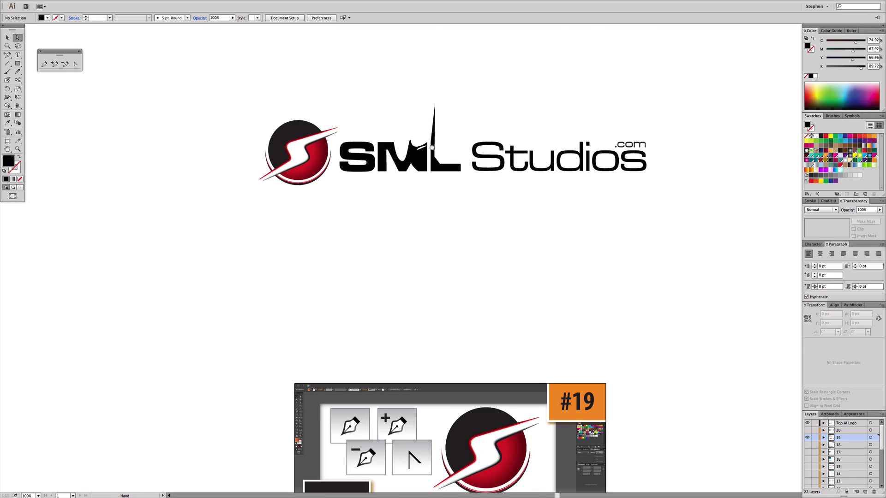
scroll(446, 275, down, 5)
click(447, 296)
drag(447, 296, 438, 201)
key(a)
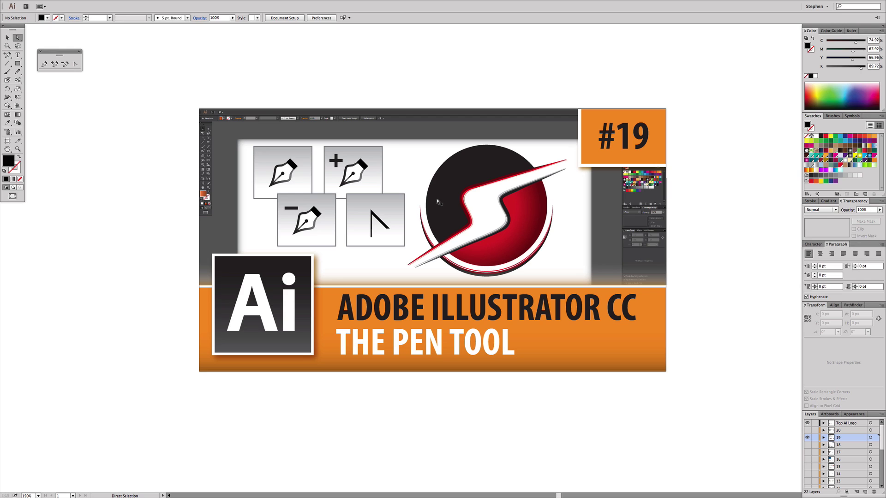